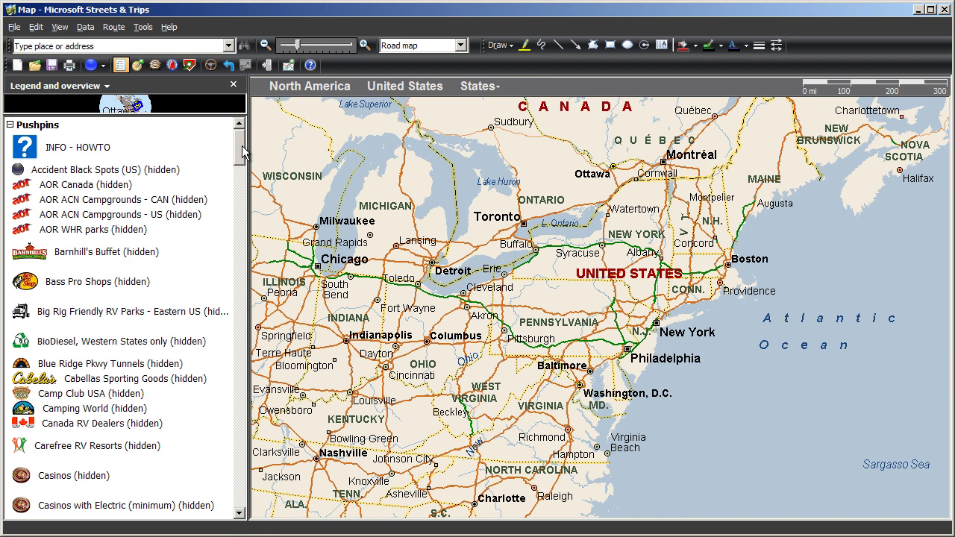
- Scroll down the Pushpins legend to review the map's pushpin sets
{"action": "left_click_drag", "start_coordinate": [240, 151], "coordinate": [240, 492]}
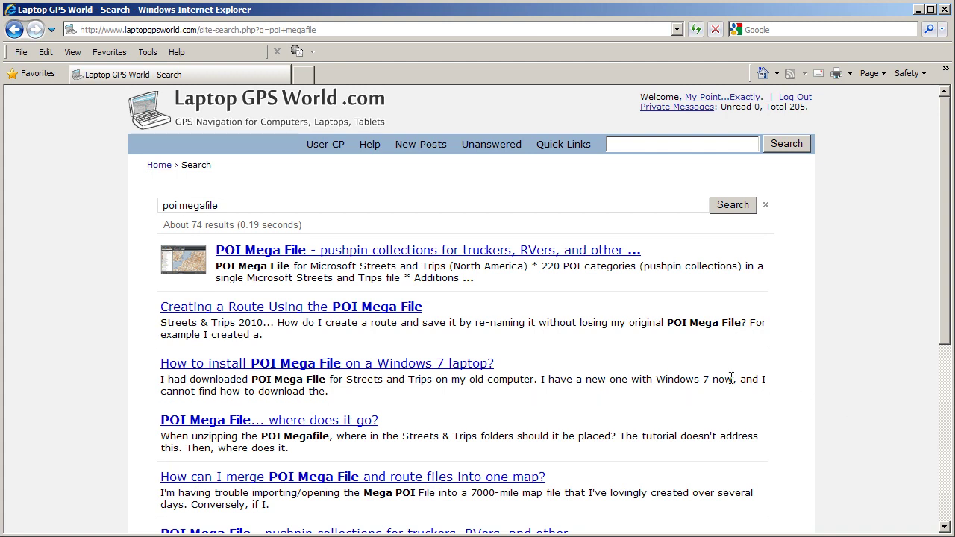
- Open the POI Mega File thread and save its Streets2011_POI_MegaFile.Jan.zip attachment into Jan 2012 Megafile
{"action": "left_click", "coordinate": [567, 258]}
{"action": "left_click_drag", "start_coordinate": [945, 131], "coordinate": [945, 173]}
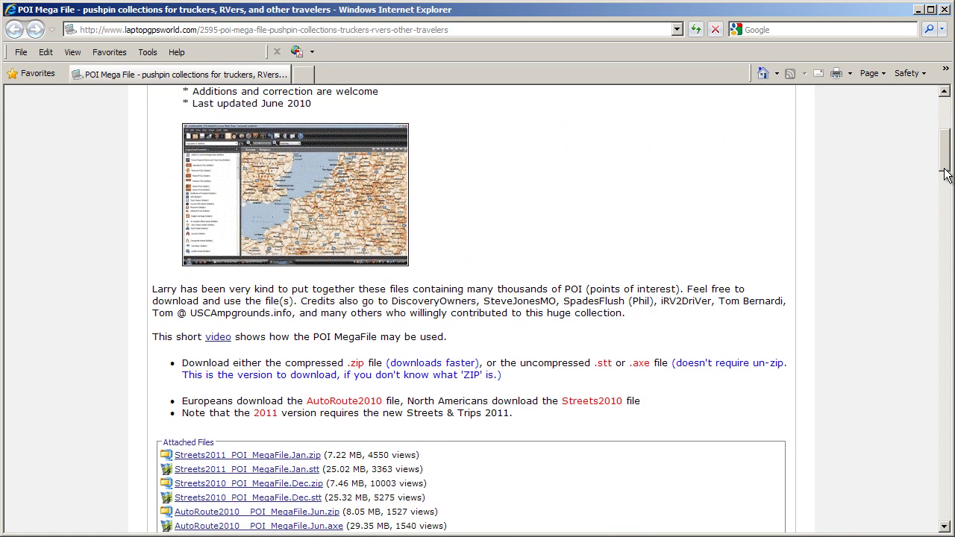
{"action": "left_click", "coordinate": [305, 455]}
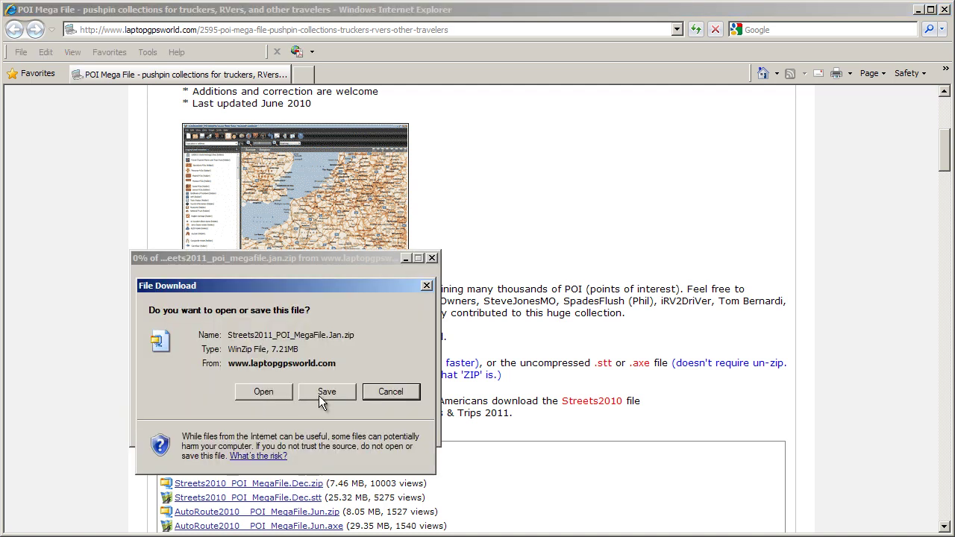
{"action": "left_click", "coordinate": [319, 394]}
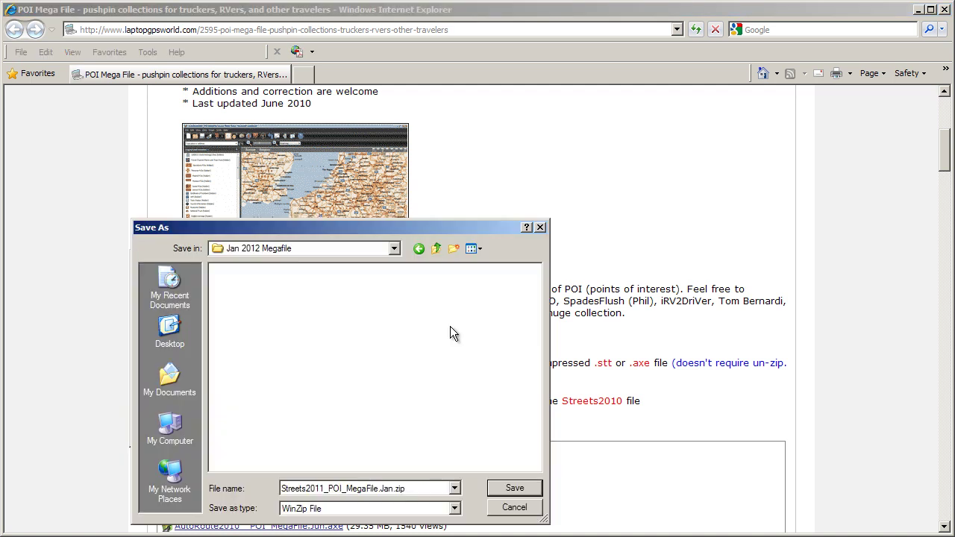
{"action": "left_click", "coordinate": [513, 488]}
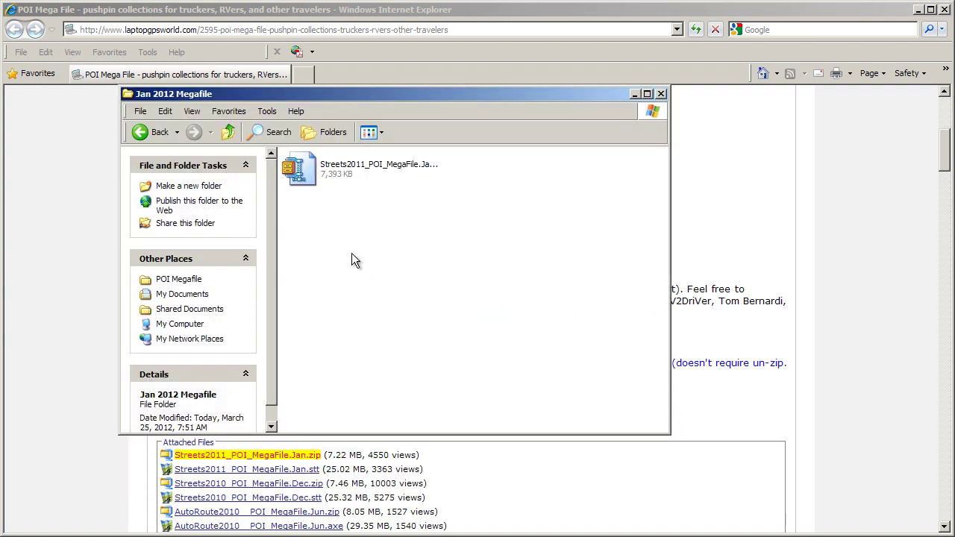
- Extract the downloaded megafile zip into the same folder with WinZip's Extract to here
{"action": "right_click", "coordinate": [305, 168]}
{"action": "mouse_move", "coordinate": [385, 254]}
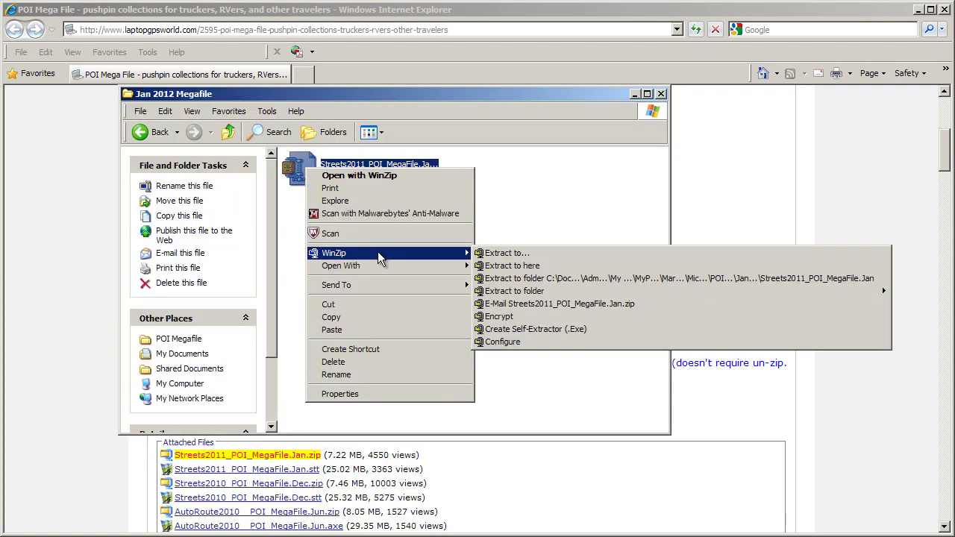
{"action": "left_click", "coordinate": [500, 267]}
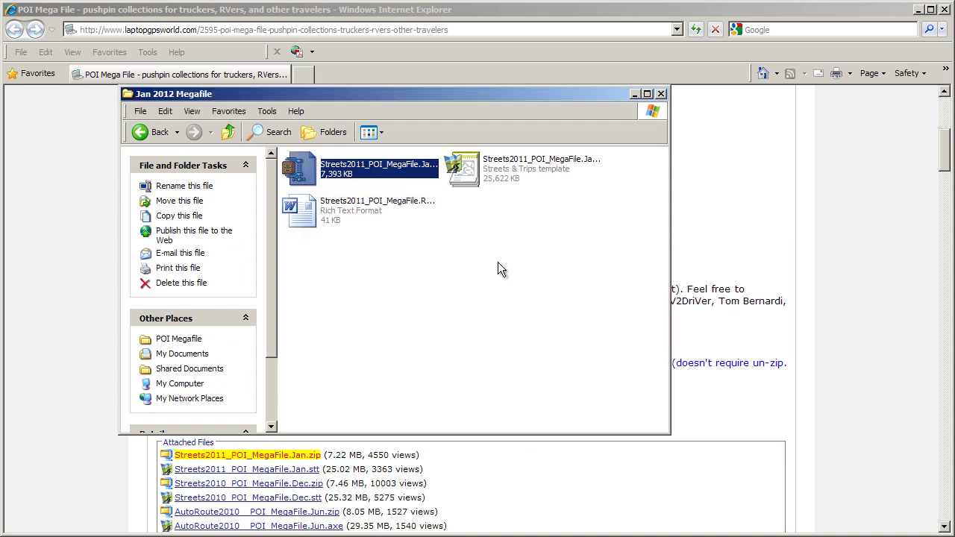
{"action": "left_click", "coordinate": [500, 269]}
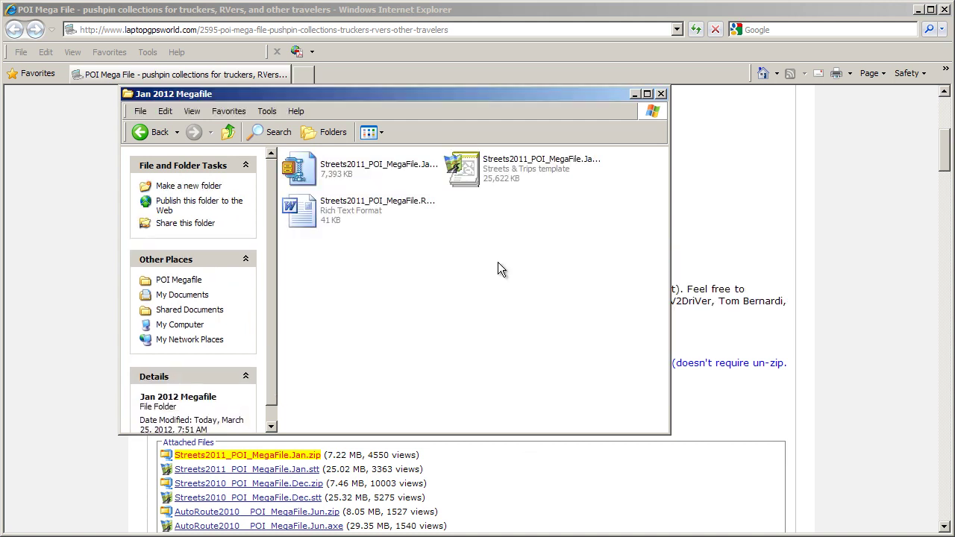
- Duplicate the extracted Streets & Trips template file by copying and pasting it in the folder
{"action": "left_click", "coordinate": [469, 173]}
{"action": "right_click", "coordinate": [469, 173]}
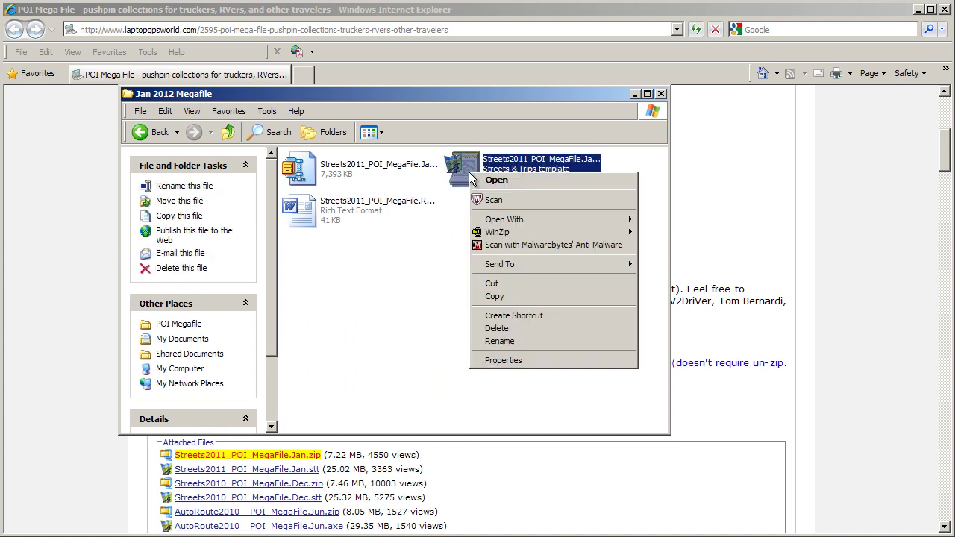
{"action": "left_click", "coordinate": [517, 296]}
{"action": "right_click", "coordinate": [509, 284]}
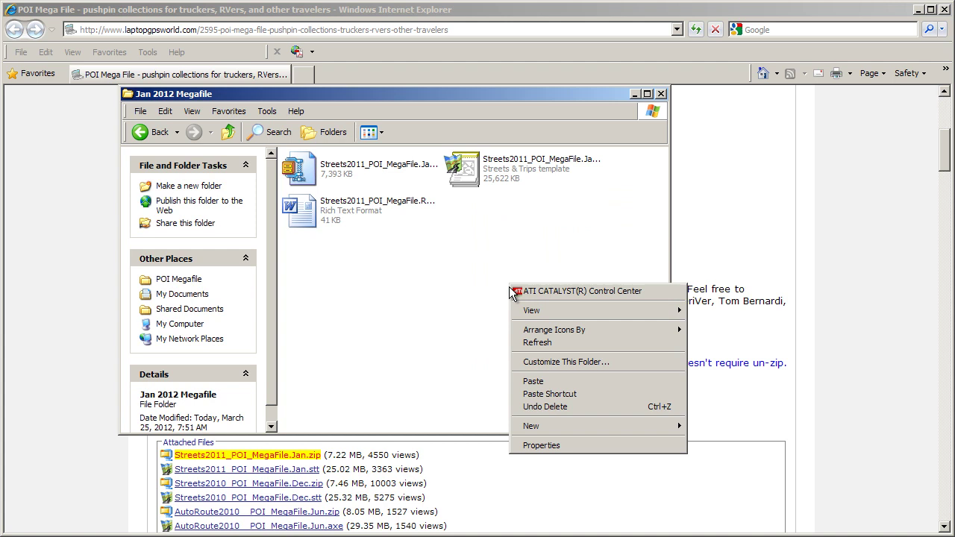
{"action": "left_click", "coordinate": [538, 382]}
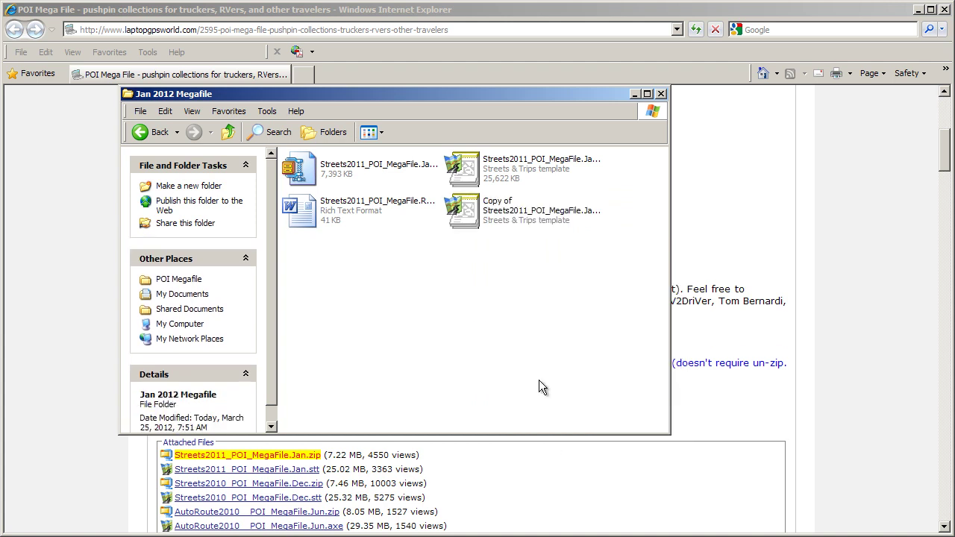
- Open the copied template file in Streets & Trips
{"action": "left_click", "coordinate": [477, 214]}
{"action": "right_click", "coordinate": [475, 215]}
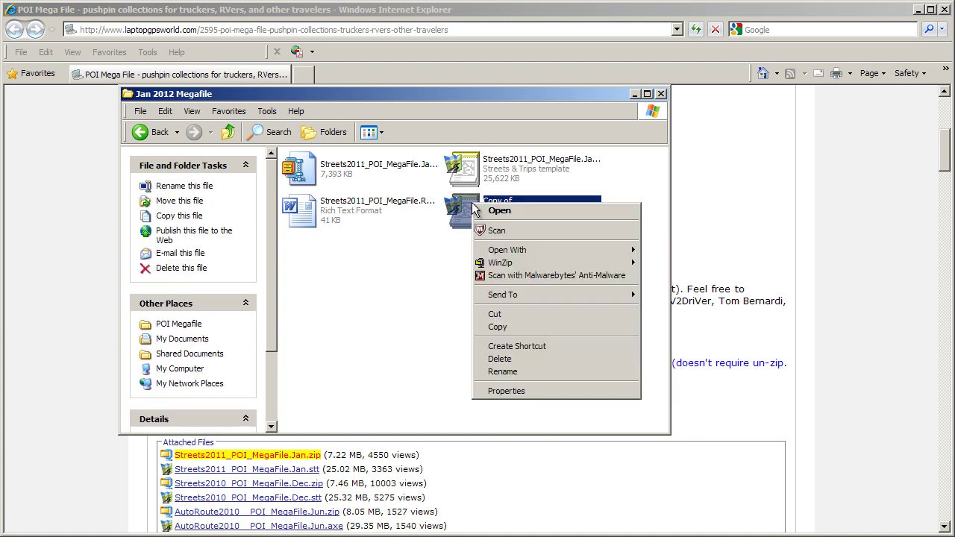
{"action": "left_click", "coordinate": [527, 213]}
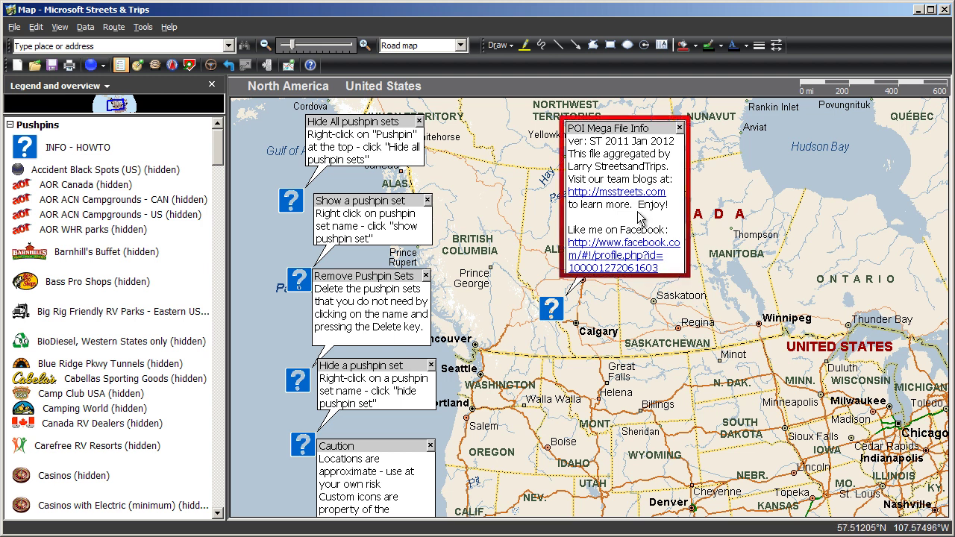
- Pan to the western US and drag the Caution info pushpin west over the Pacific
{"action": "left_click_drag", "start_coordinate": [532, 441], "coordinate": [633, 238]}
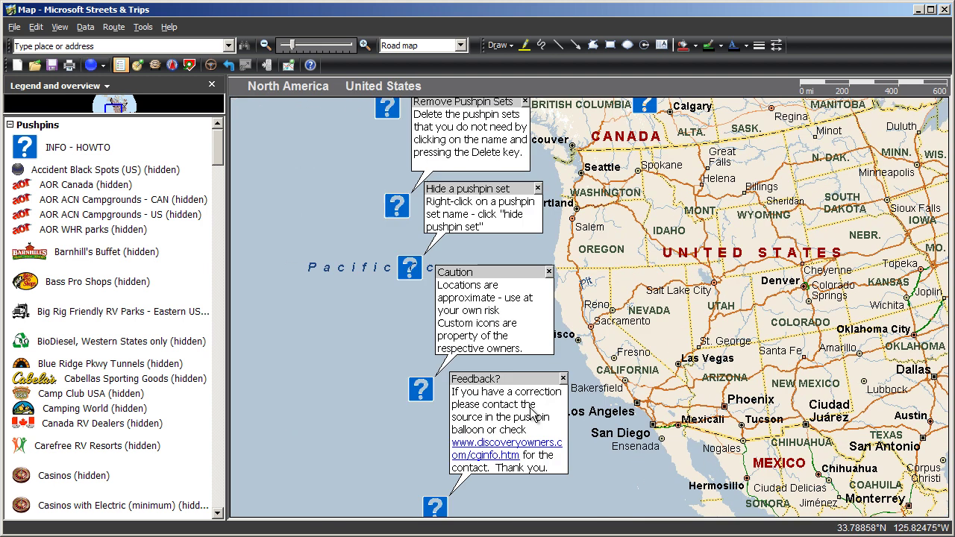
{"action": "left_click", "coordinate": [425, 393]}
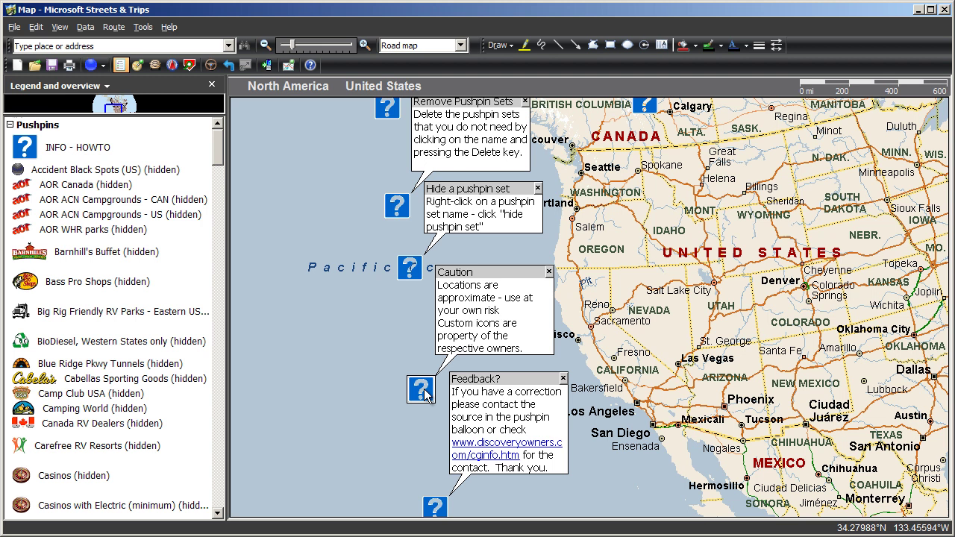
{"action": "left_click_drag", "start_coordinate": [425, 392], "coordinate": [297, 431]}
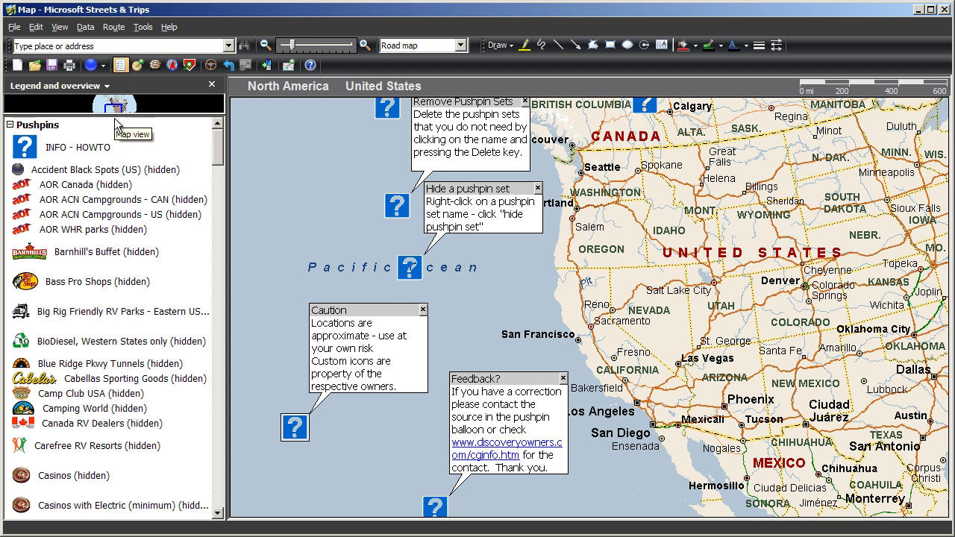
- Hide the INFO - HOWTO pushpin set using its legend menu
{"action": "left_click", "coordinate": [100, 152]}
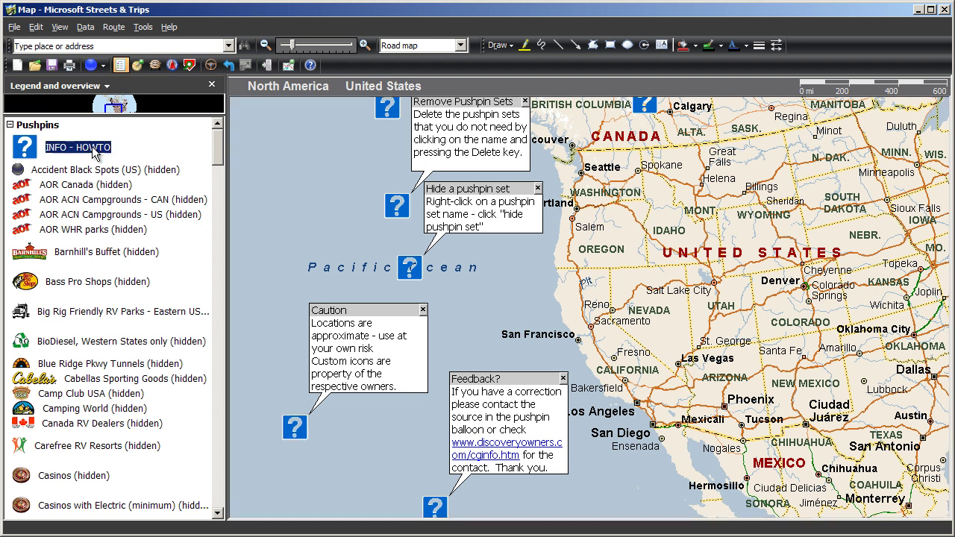
{"action": "right_click", "coordinate": [94, 151]}
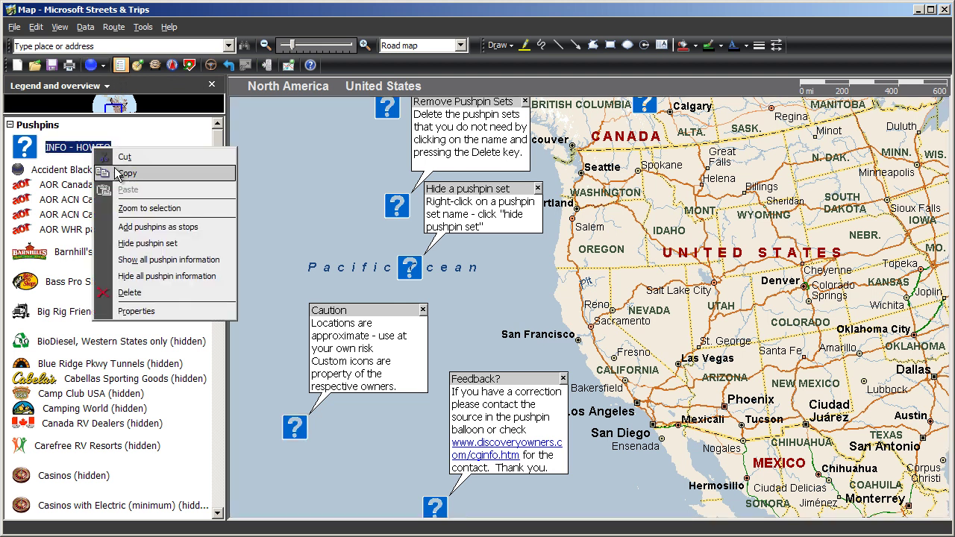
{"action": "left_click", "coordinate": [186, 250]}
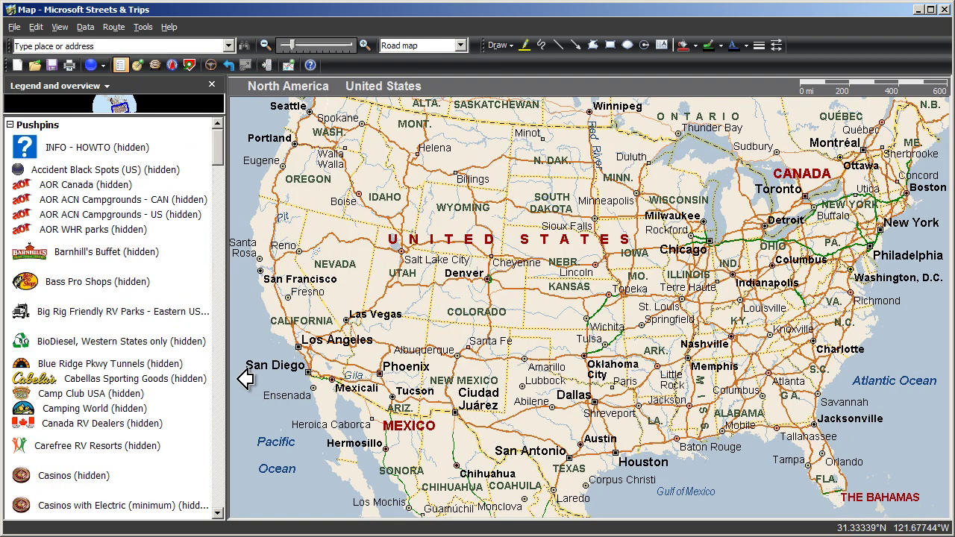
- Show the Bass Pro Shops pushpin set and zoom the map into Los Angeles
{"action": "left_click", "coordinate": [99, 285]}
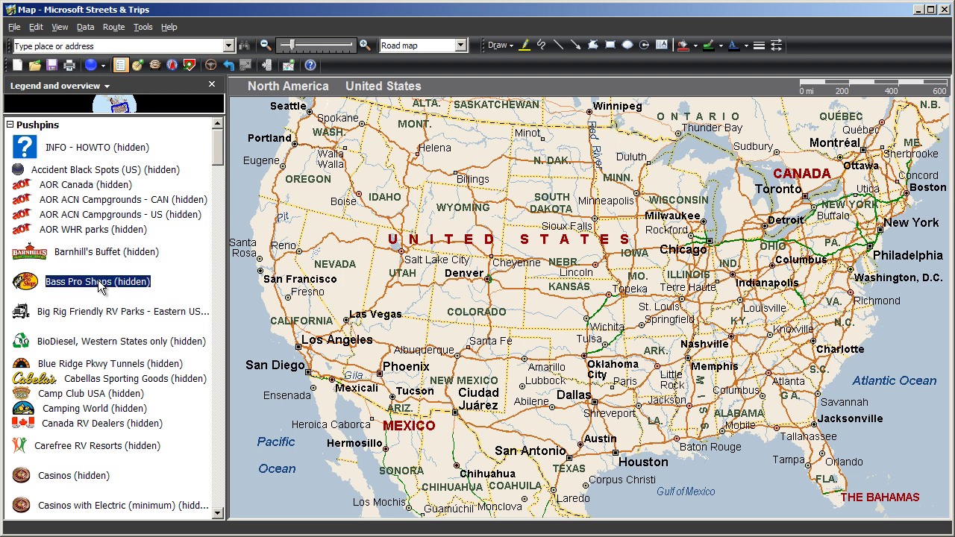
{"action": "right_click", "coordinate": [98, 280]}
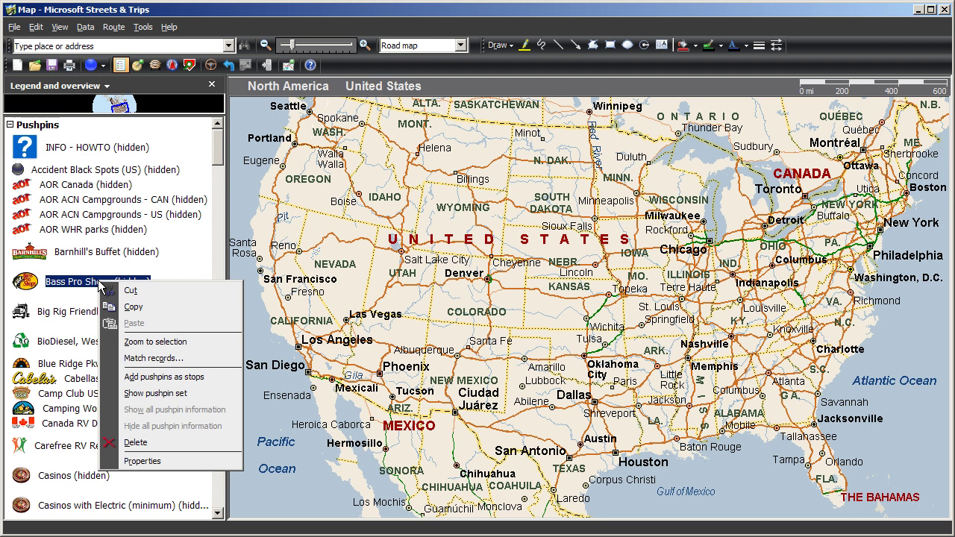
{"action": "left_click", "coordinate": [164, 393]}
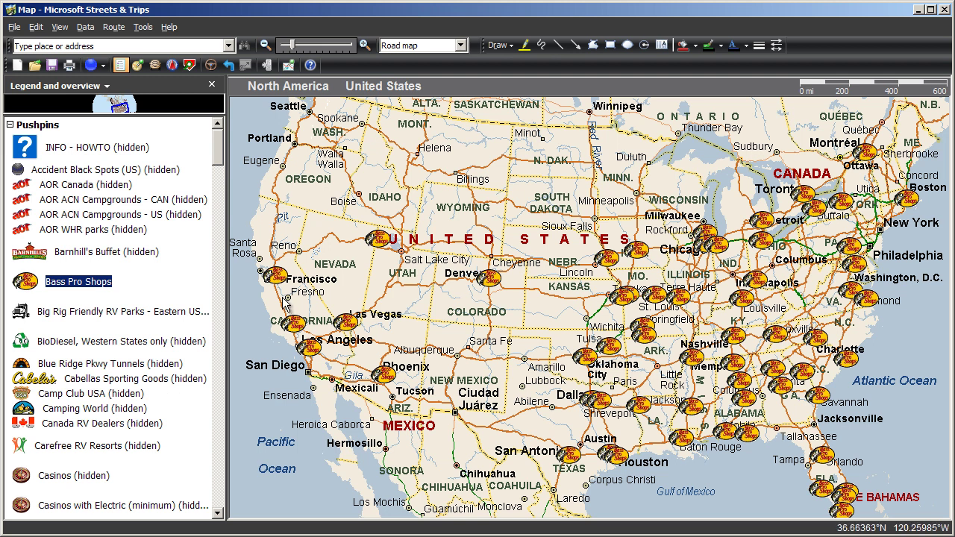
{"action": "left_click_drag", "start_coordinate": [284, 295], "coordinate": [367, 360]}
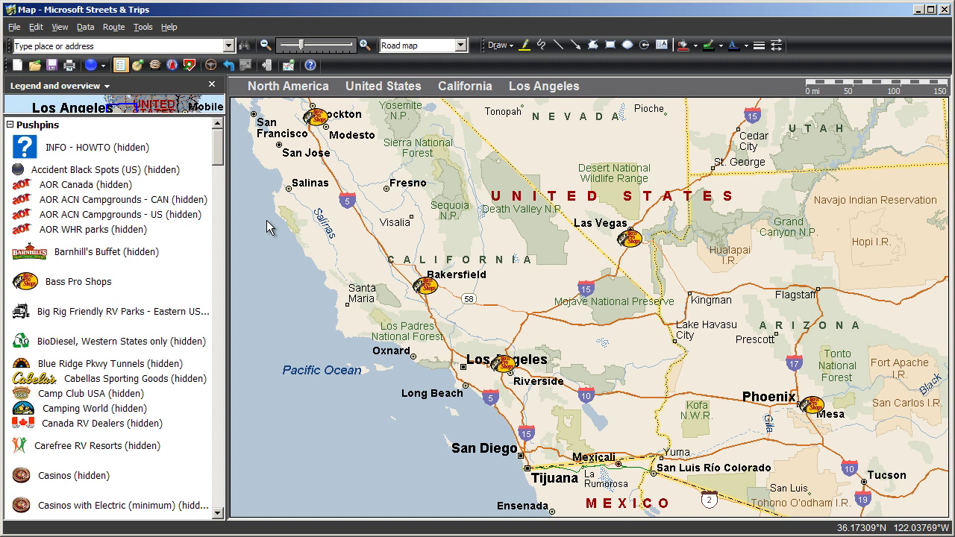
- Delete the Barnhill's Buffet pushpin set, confirming the removal with Yes
{"action": "left_click", "coordinate": [81, 253]}
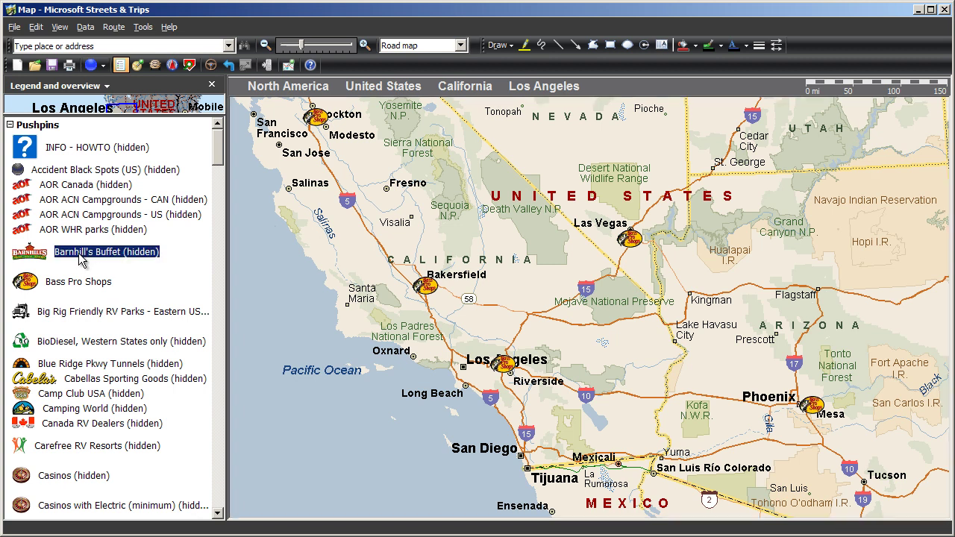
{"action": "right_click", "coordinate": [80, 255]}
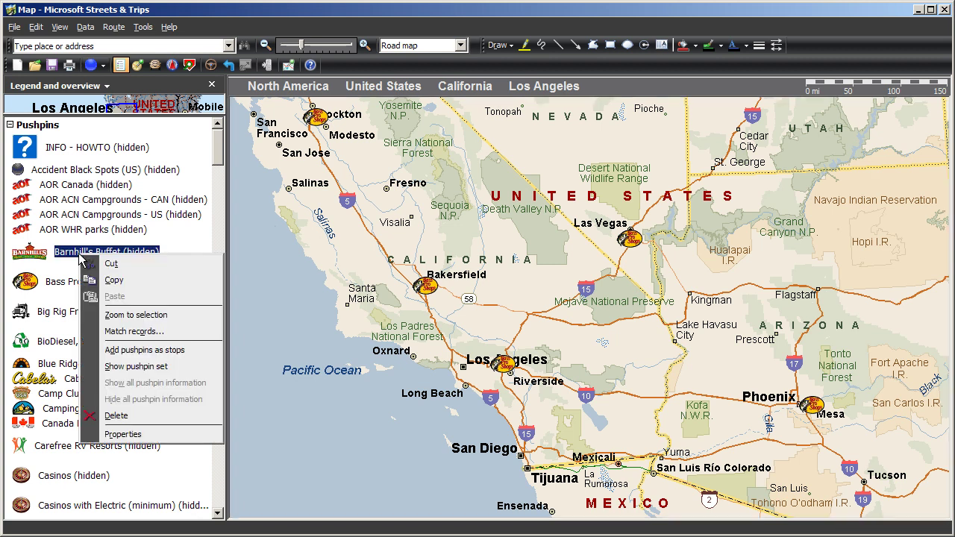
{"action": "left_click", "coordinate": [139, 419]}
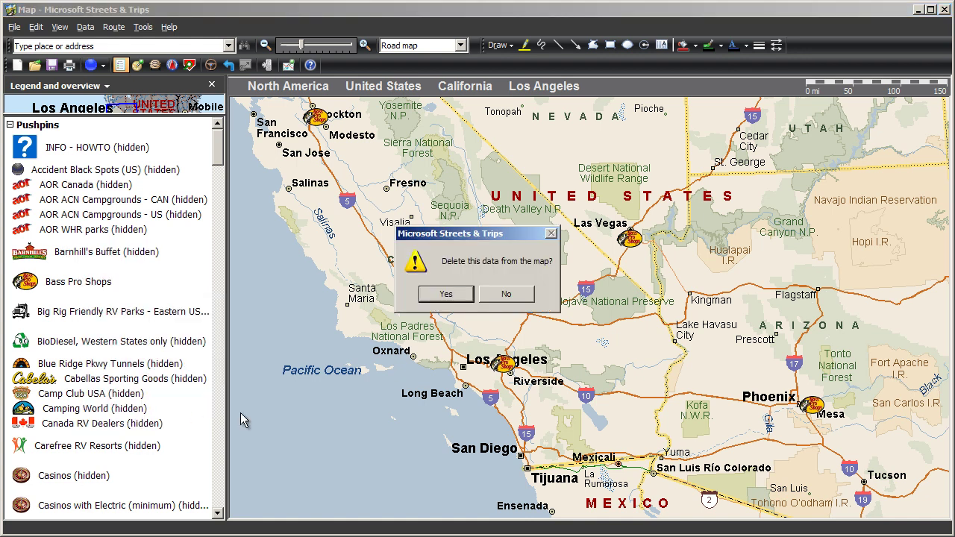
{"action": "left_click", "coordinate": [445, 296]}
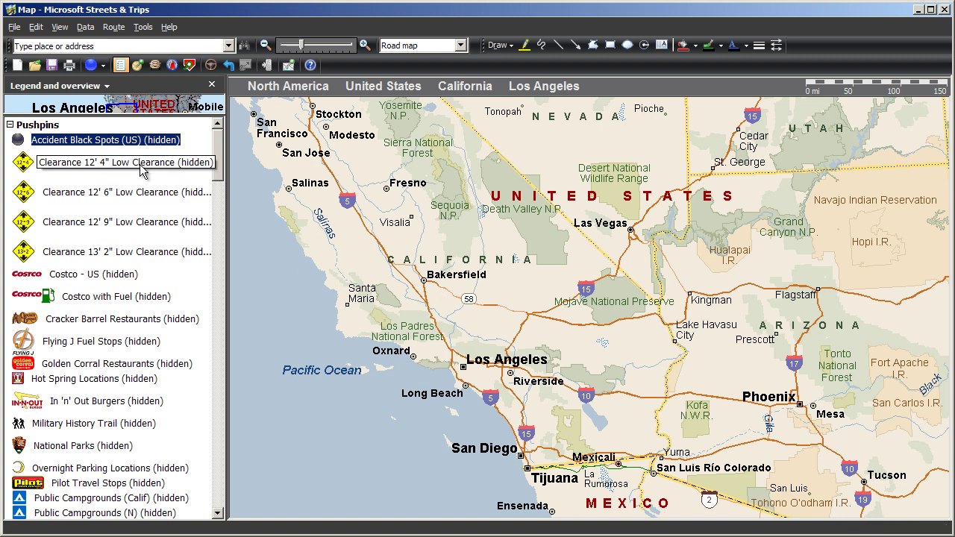
- Use File > Save As to save the map as 'Summer 2012 Road Trip'
{"action": "left_click", "coordinate": [17, 28]}
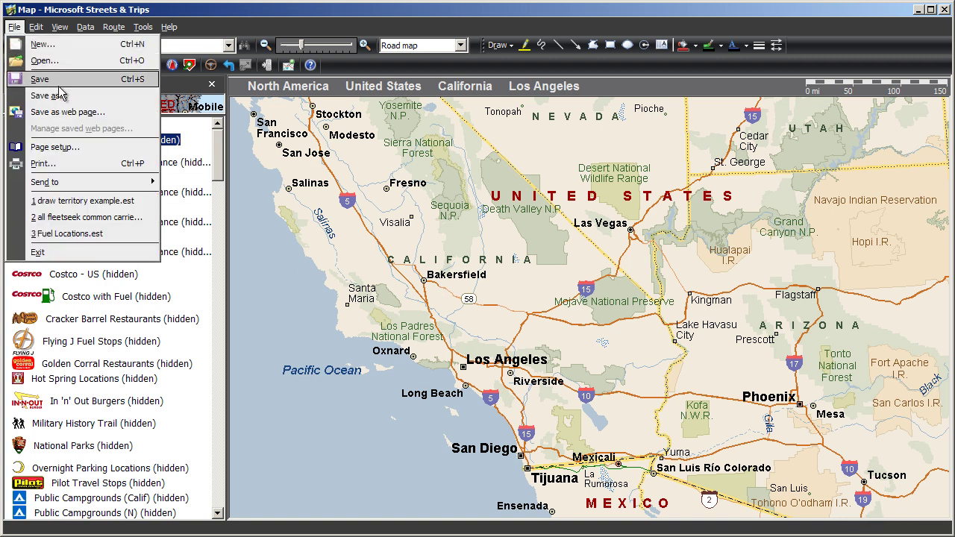
{"action": "left_click", "coordinate": [88, 103]}
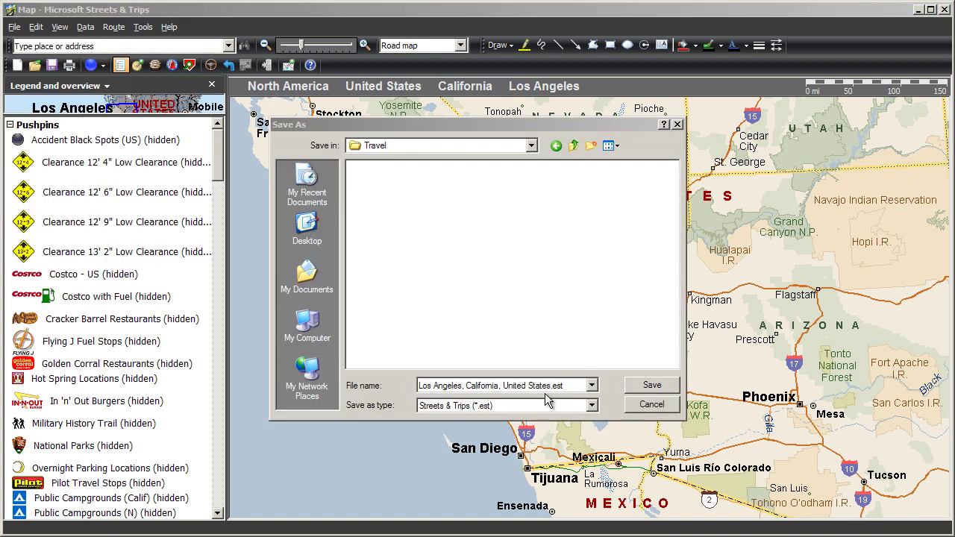
{"action": "left_click_drag", "start_coordinate": [551, 385], "coordinate": [388, 384]}
{"action": "type", "text": "Summer 2012 Road Trip"}
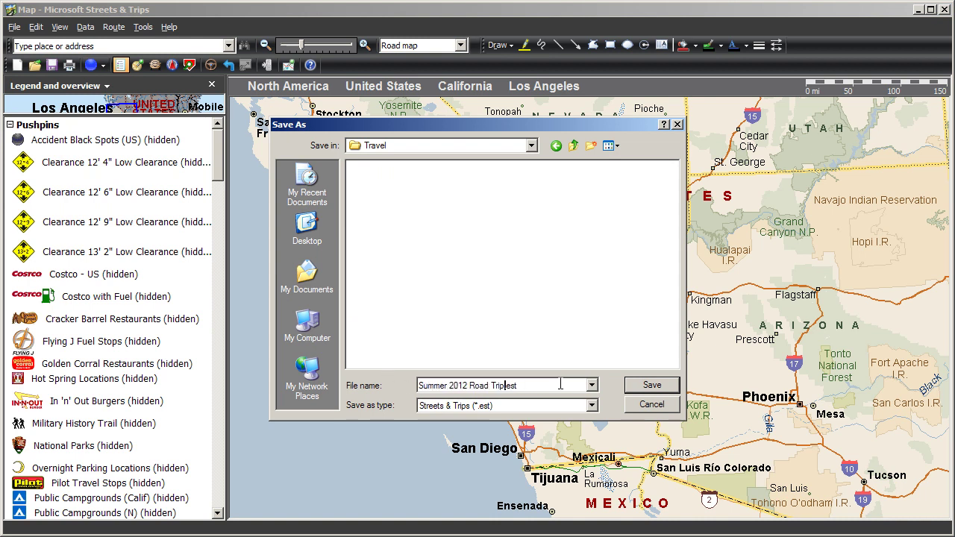
{"action": "left_click", "coordinate": [646, 388]}
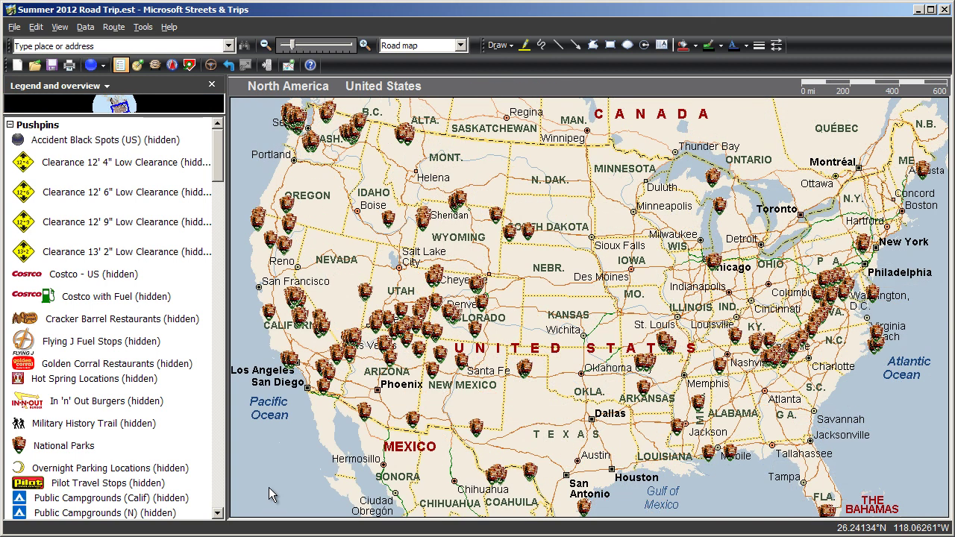
- Show the Costco with Fuel pushpin set from its legend menu
{"action": "left_click", "coordinate": [113, 298]}
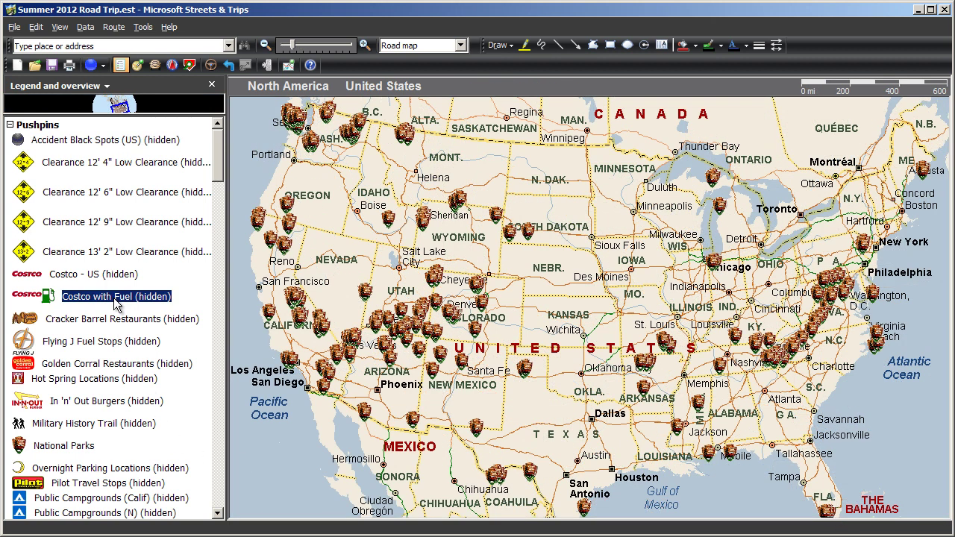
{"action": "right_click", "coordinate": [114, 298]}
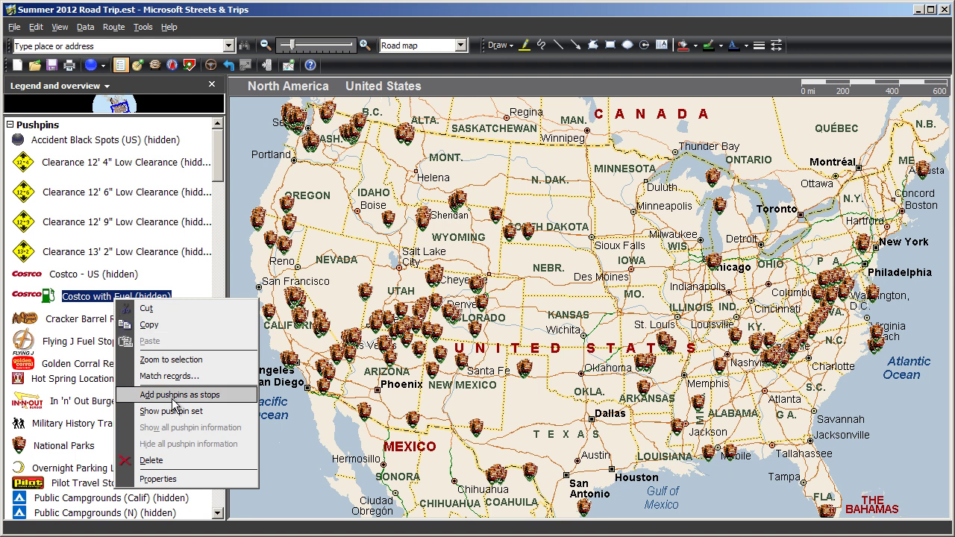
{"action": "left_click", "coordinate": [221, 412]}
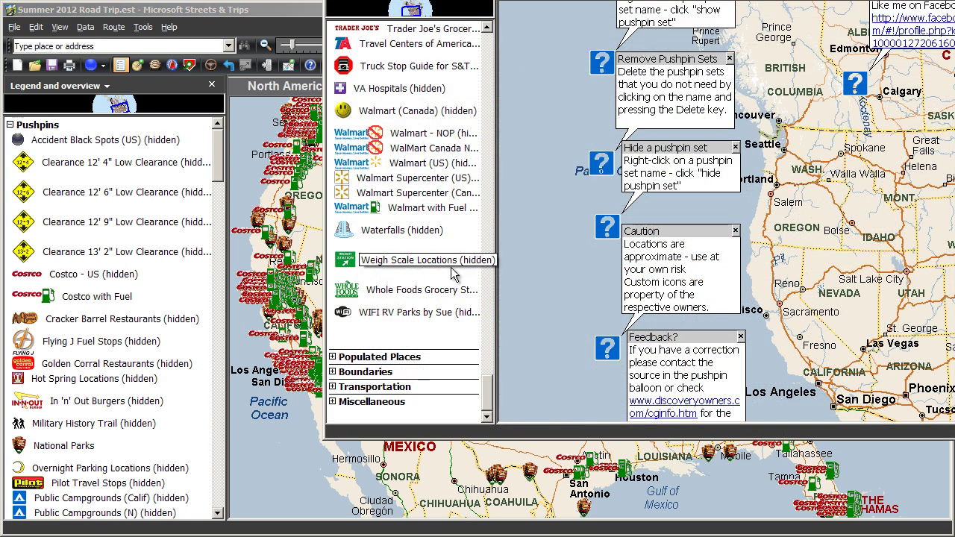
- Copy the WIFI RV Parks set from the megafile legend and paste it into the road trip legend
{"action": "right_click", "coordinate": [416, 313]}
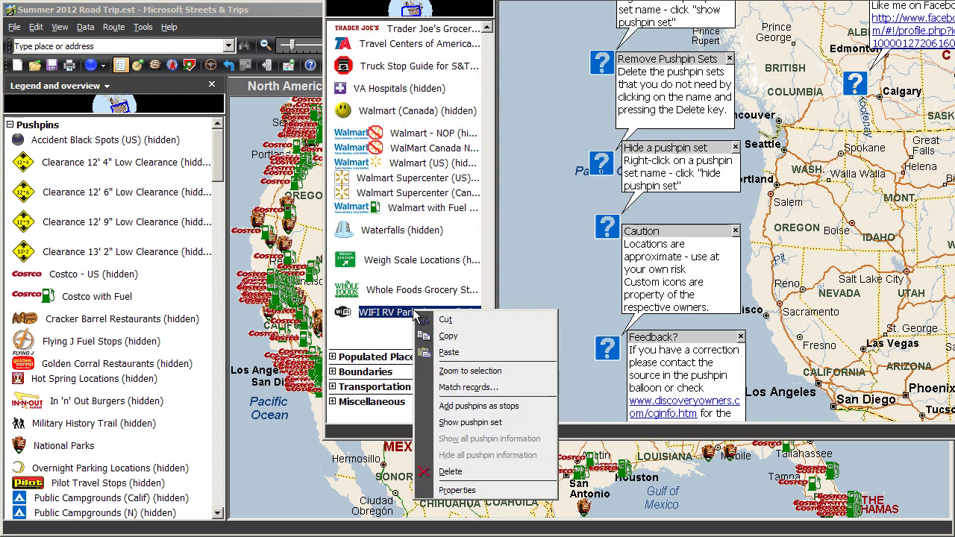
{"action": "left_click", "coordinate": [448, 336]}
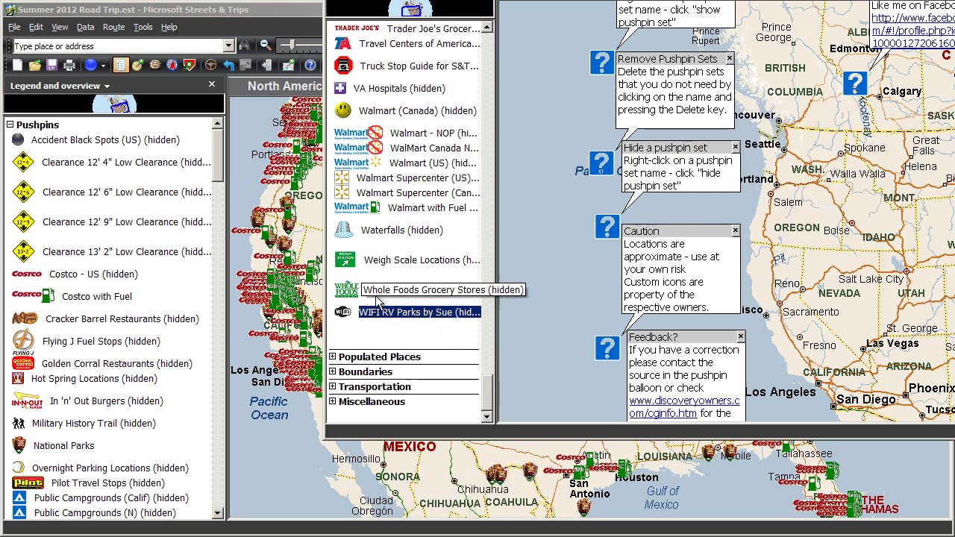
{"action": "right_click", "coordinate": [199, 137]}
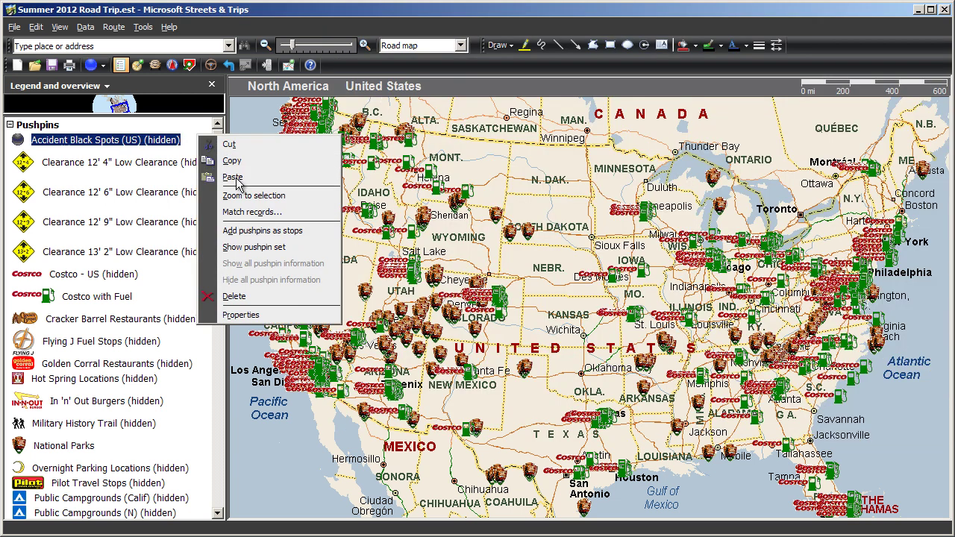
{"action": "left_click", "coordinate": [235, 179]}
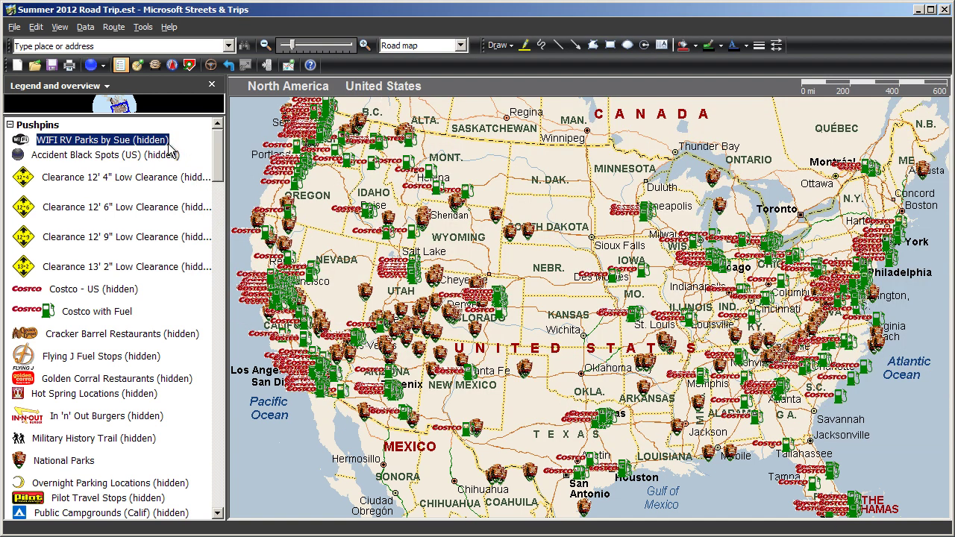